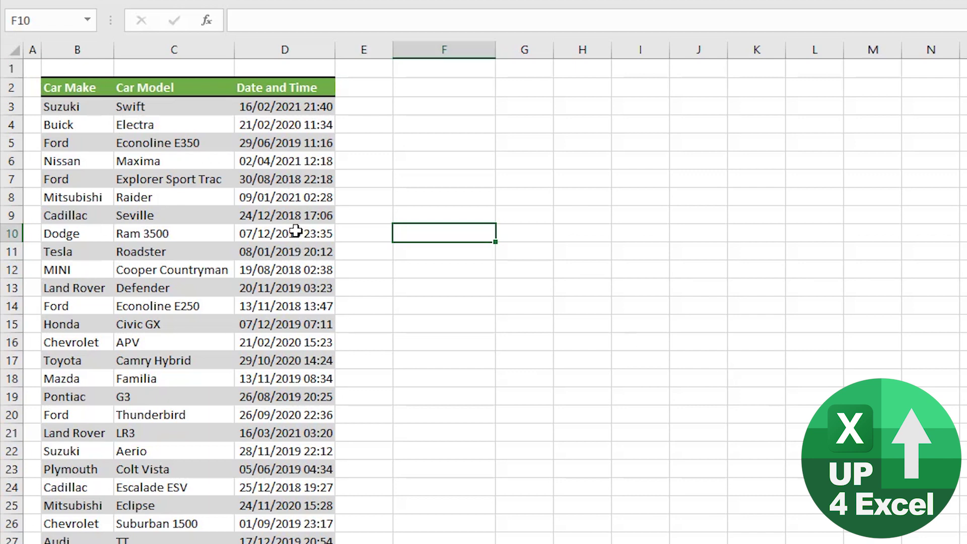
Enter =D10 in F10 and format it as a Number, showing 43,806.98.
{"action": "type", "text": "="}
{"action": "key", "text": "Left"}
{"action": "key", "text": "Left"}
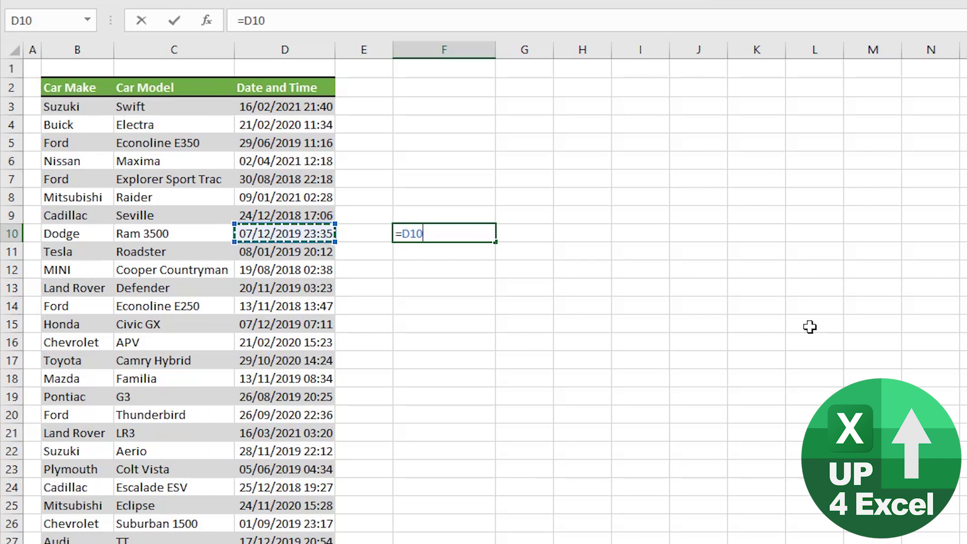
{"action": "key", "text": "Return"}
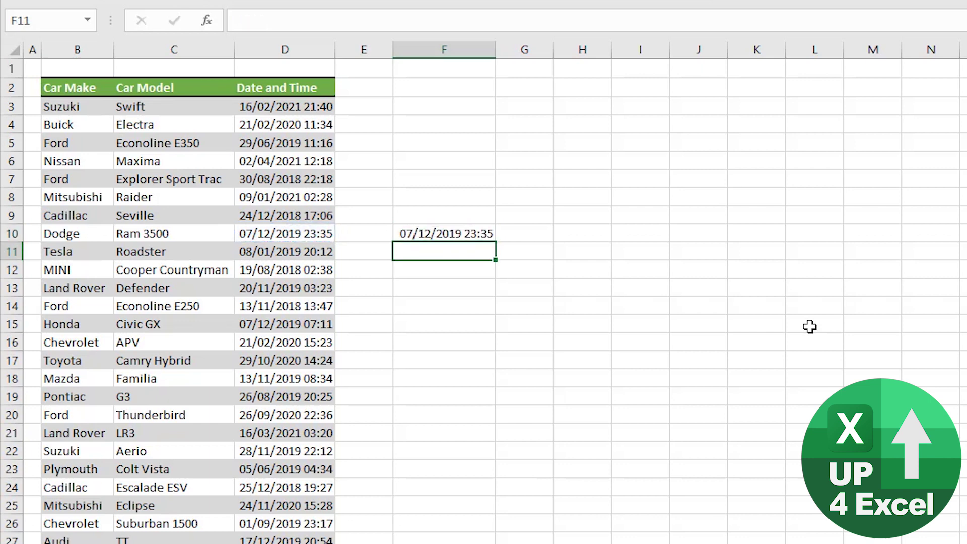
{"action": "key", "text": "Up"}
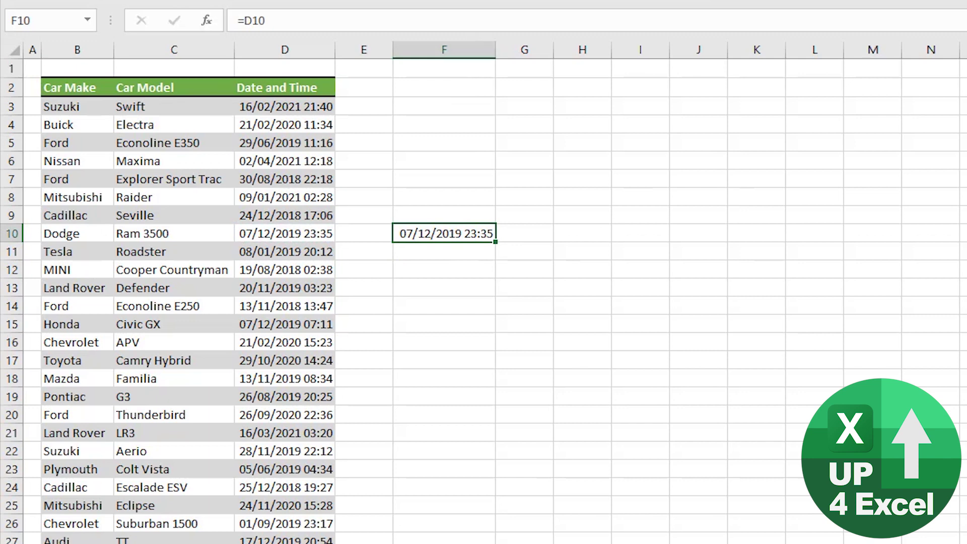
{"action": "key", "text": "ctrl+shift+1"}
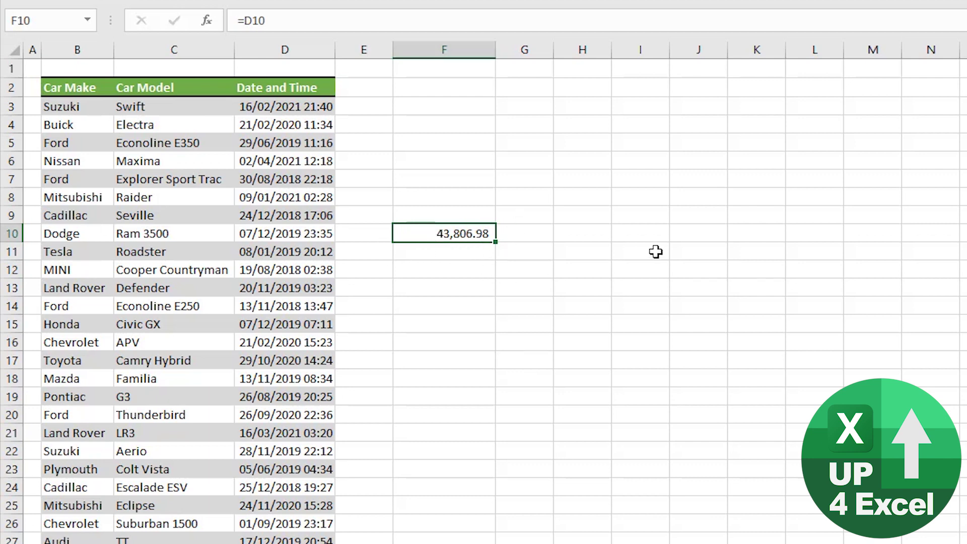
Enter =ROUND(D10,0) in G10, which rounds the Dodge date-time up to 08/12/2019 00:00.
{"action": "key", "text": "Right"}
{"action": "type", "text": "="}
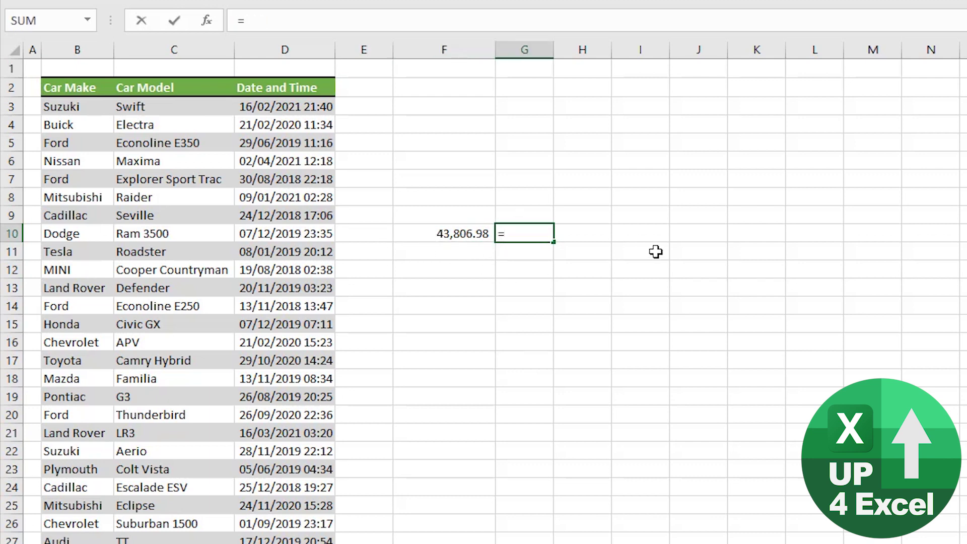
{"action": "type", "text": "round("}
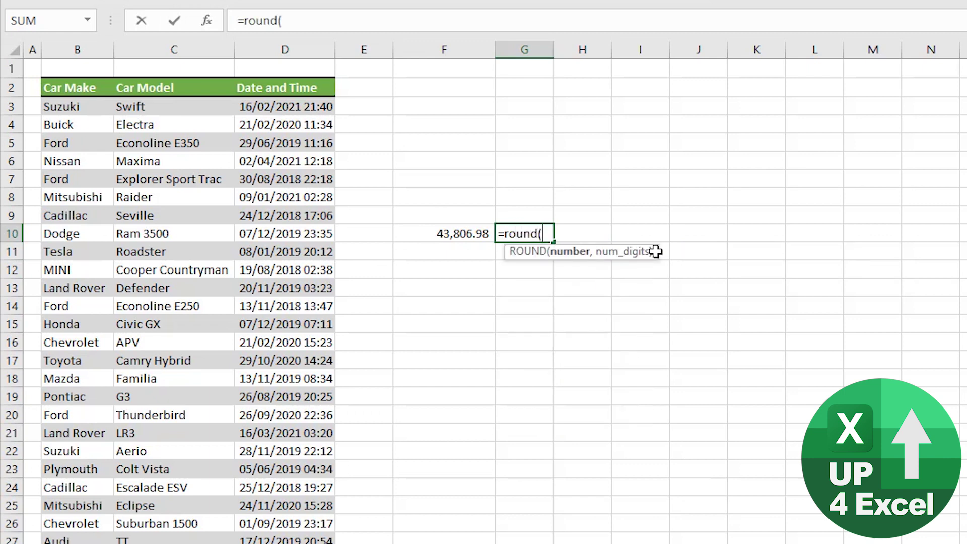
{"action": "left_click", "coordinate": [281, 231]}
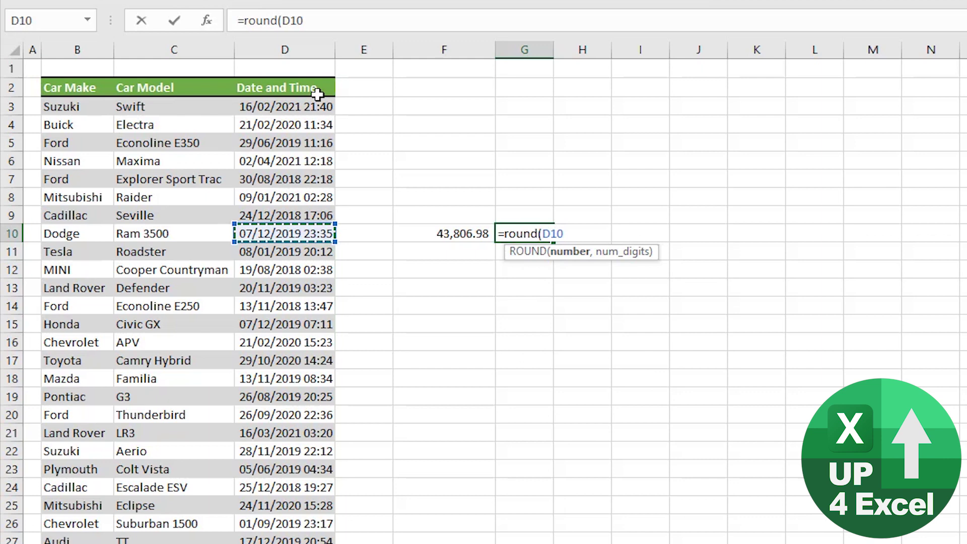
{"action": "type", "text": ","}
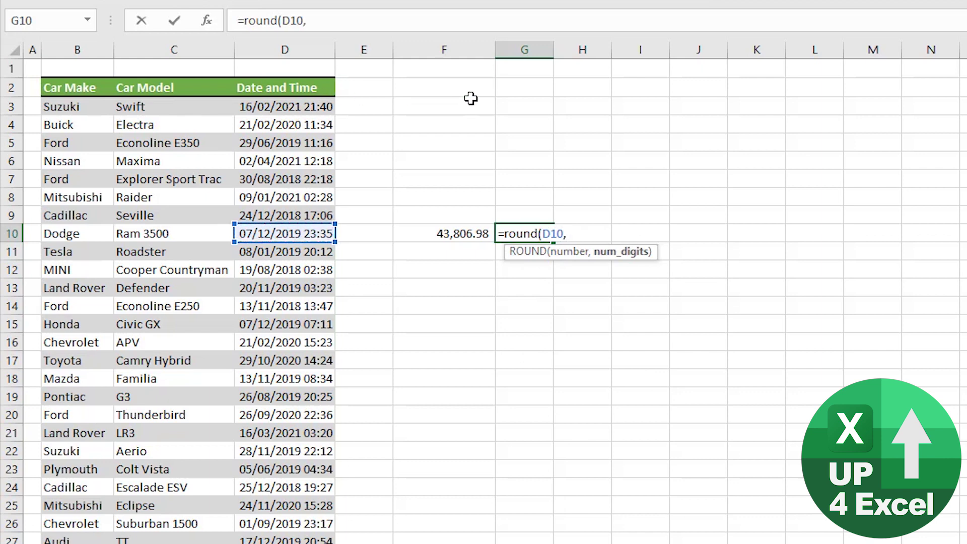
{"action": "type", "text": "0)"}
{"action": "key", "text": "Return"}
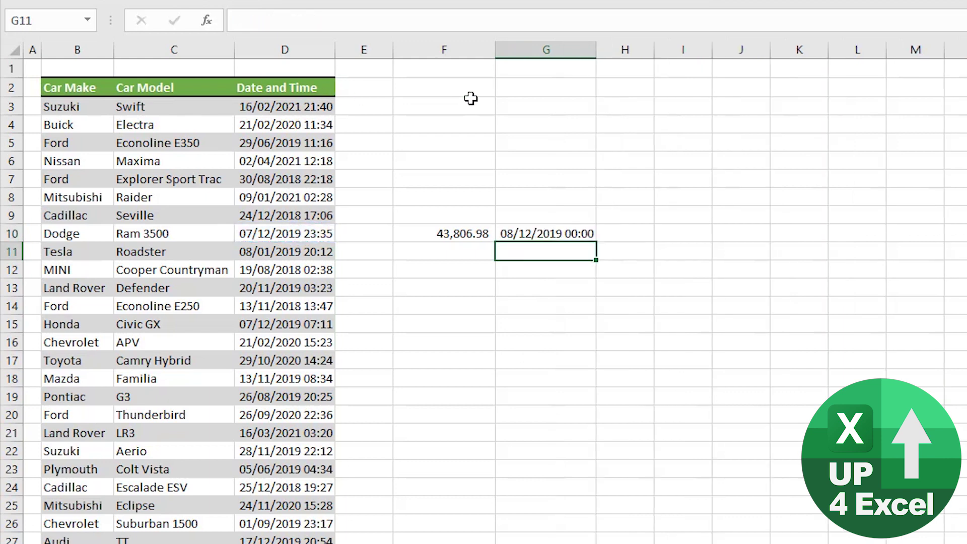
{"action": "key", "text": "Up"}
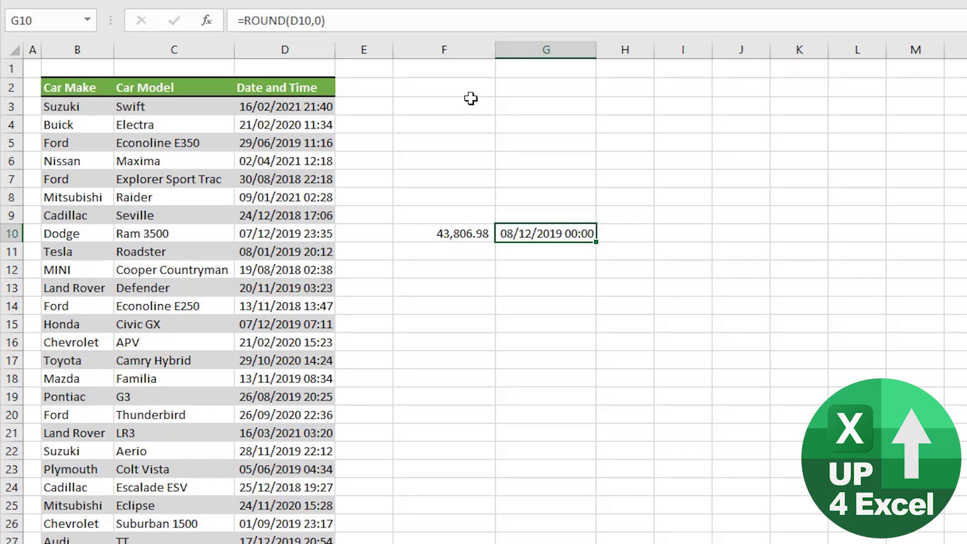
Clear the trial formulas from F10:G10.
{"action": "key", "text": "Left"}
{"action": "key", "text": "shift+Right"}
{"action": "key", "text": "Delete"}
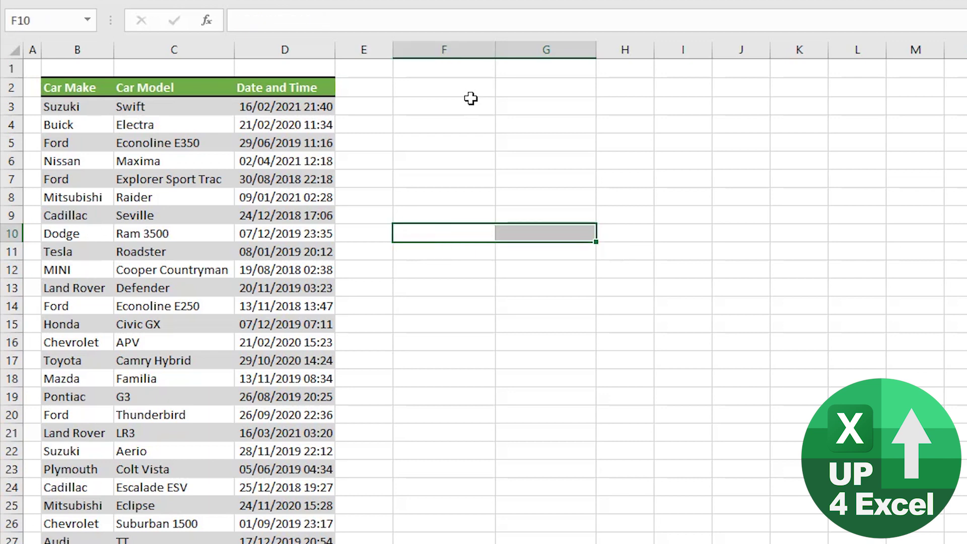
Enter =ROUNDDOWN(D10,0) in E10, giving 07/12/2019 00:00.
{"action": "key", "text": "Left"}
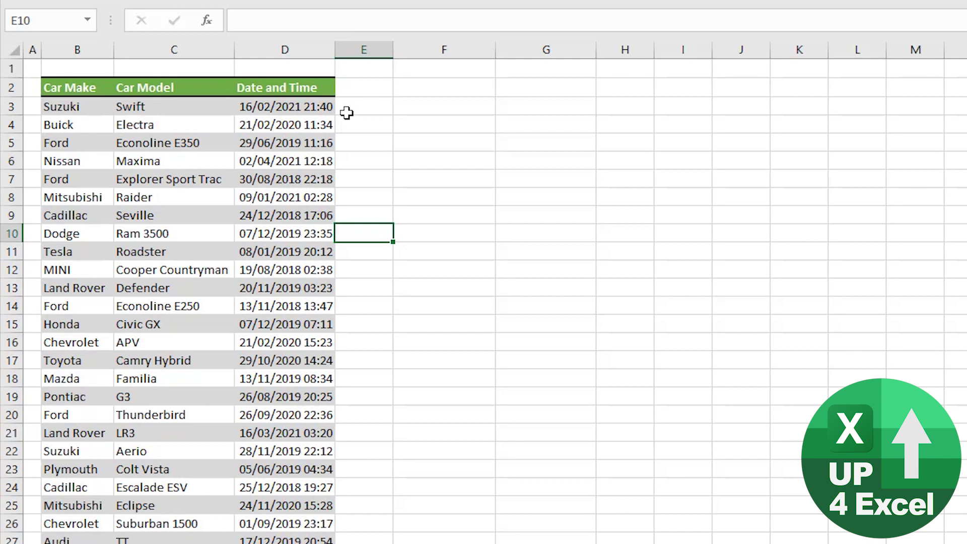
{"action": "type", "text": "=round"}
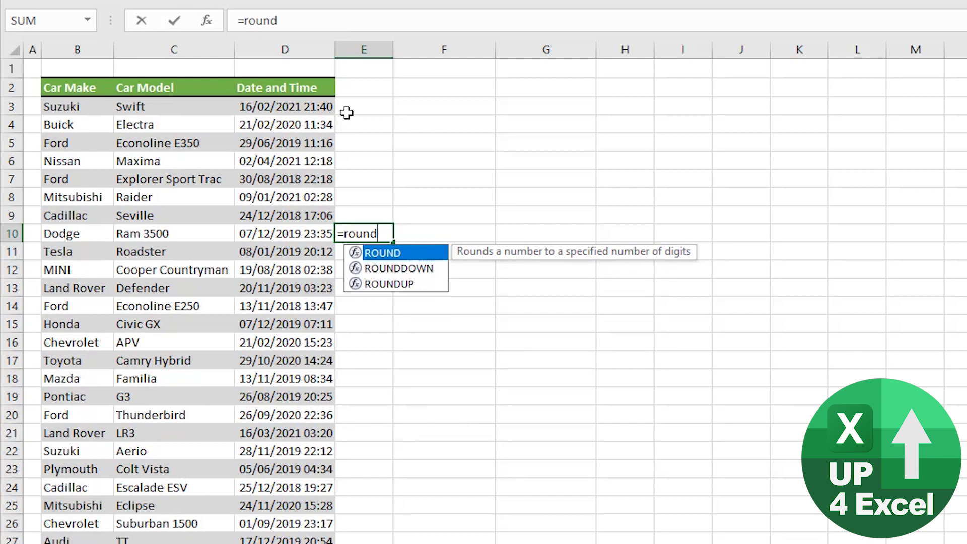
{"action": "key", "text": "Down"}
{"action": "key", "text": "Tab"}
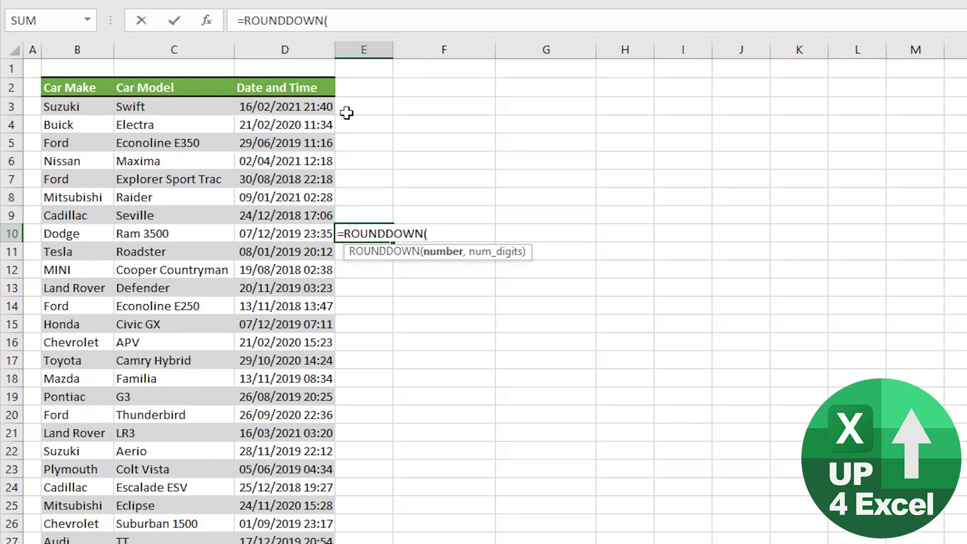
{"action": "left_click", "coordinate": [306, 235]}
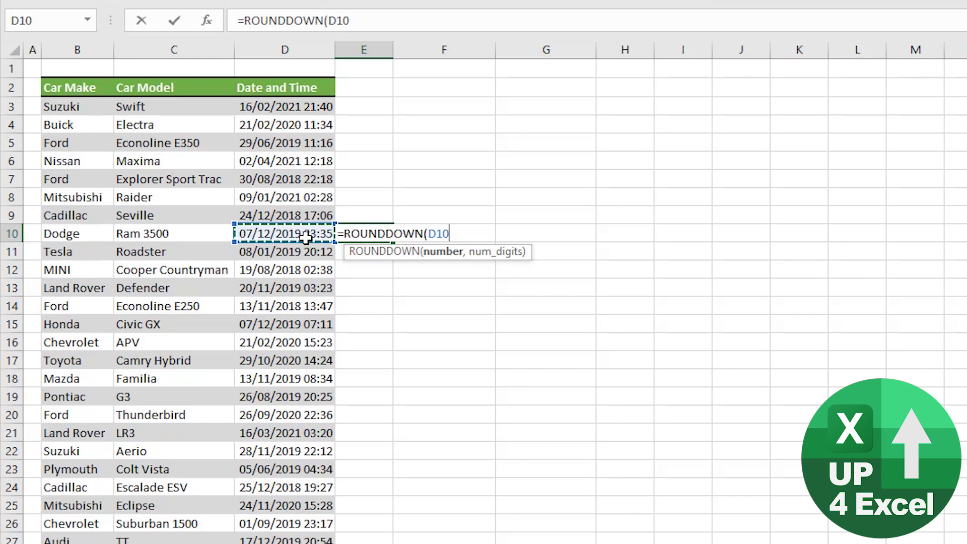
{"action": "type", "text": ",0"}
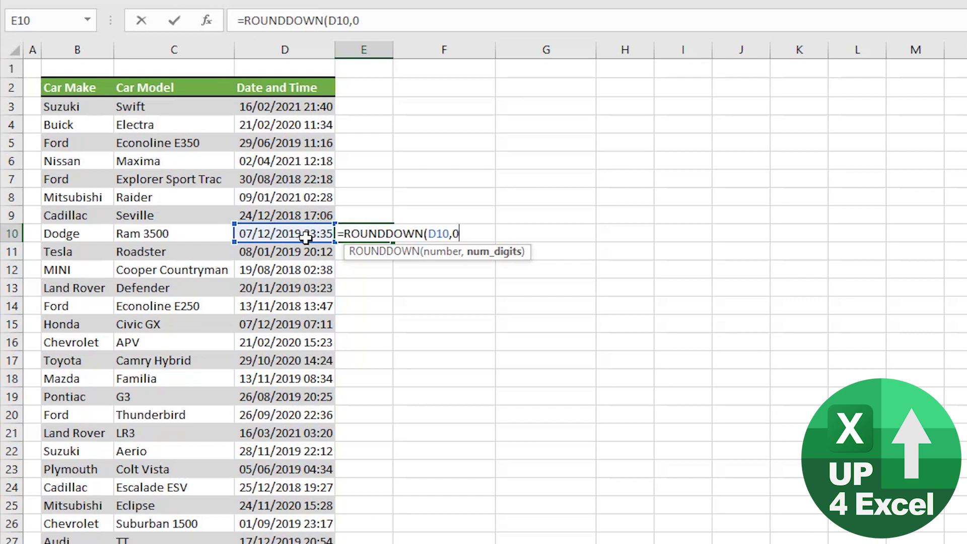
{"action": "key", "text": "Return"}
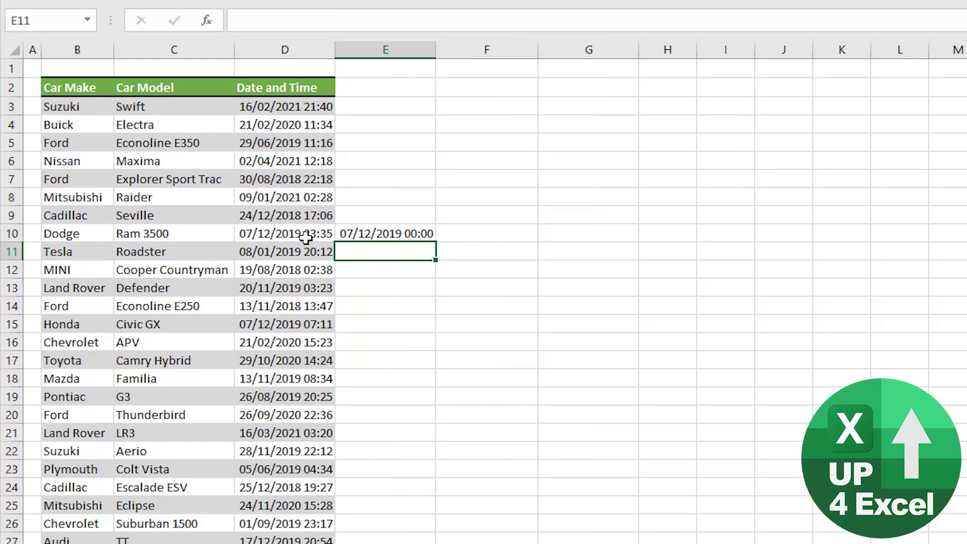
{"action": "key", "text": "Up"}
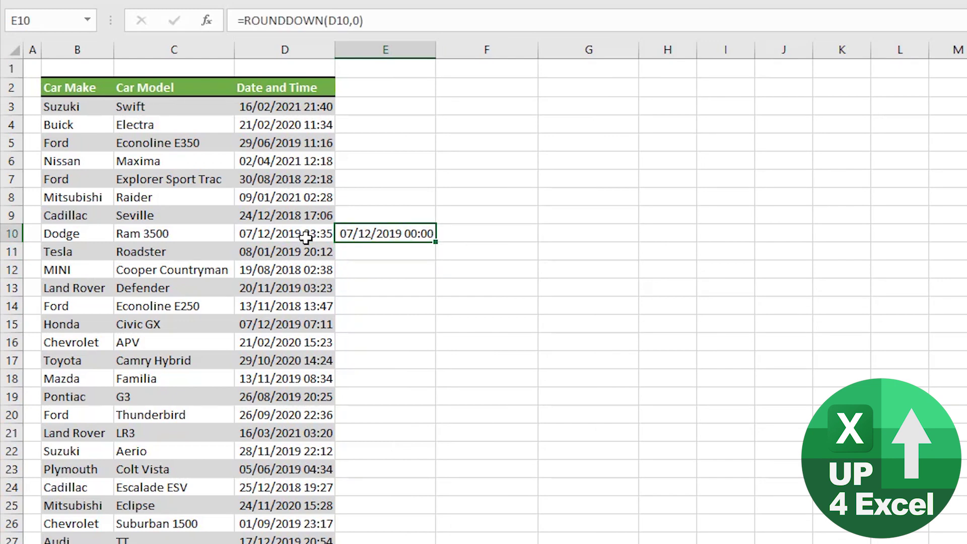
Format E10 as a long date, showing 07 December 2019.
{"action": "right_click", "coordinate": [417, 236]}
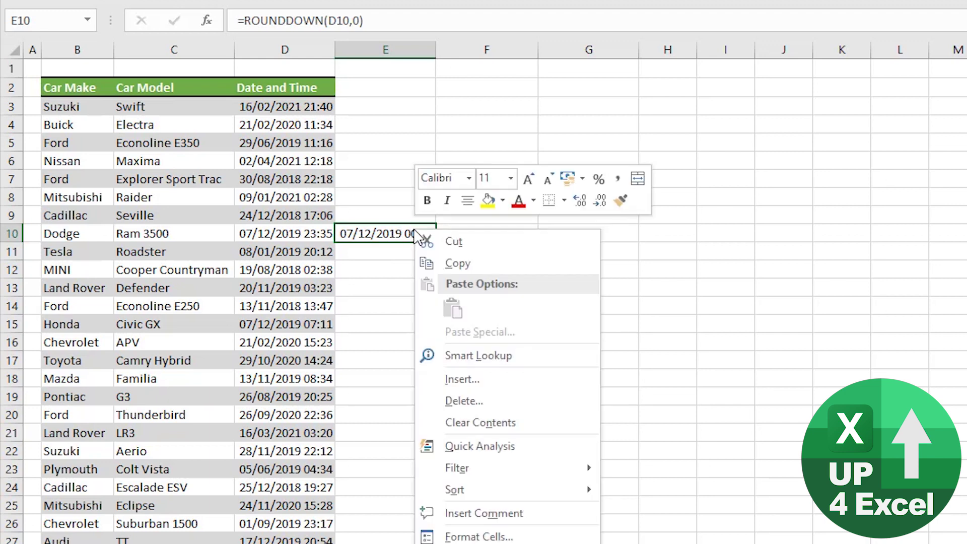
{"action": "left_click", "coordinate": [501, 538]}
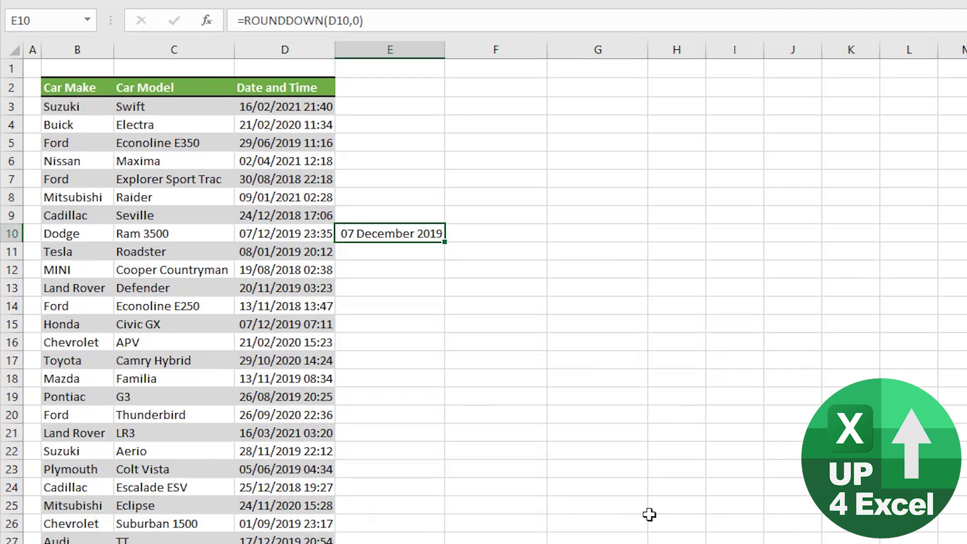
{"action": "key", "text": "Left"}
Add a 'Date' header in E2 above the date column.
{"action": "left_click", "coordinate": [415, 235]}
{"action": "left_click", "coordinate": [393, 91]}
{"action": "type", "text": "Da"}
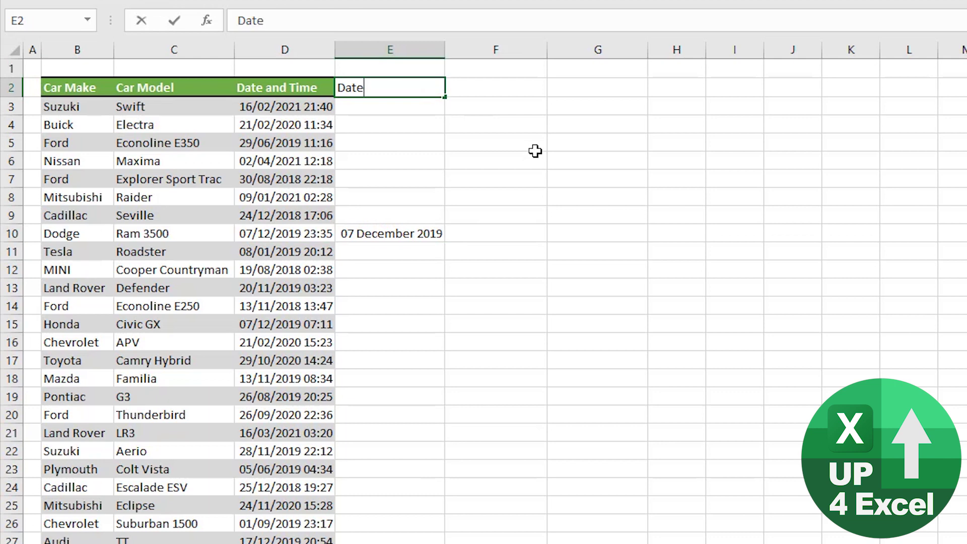
{"action": "key", "text": "Return"}
{"action": "key", "text": "Up"}
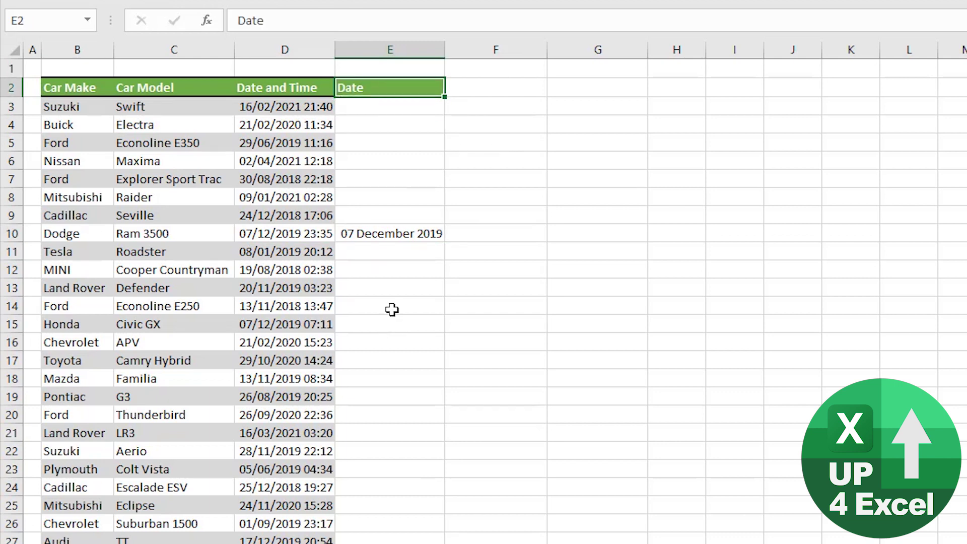
{"action": "left_click", "coordinate": [421, 233]}
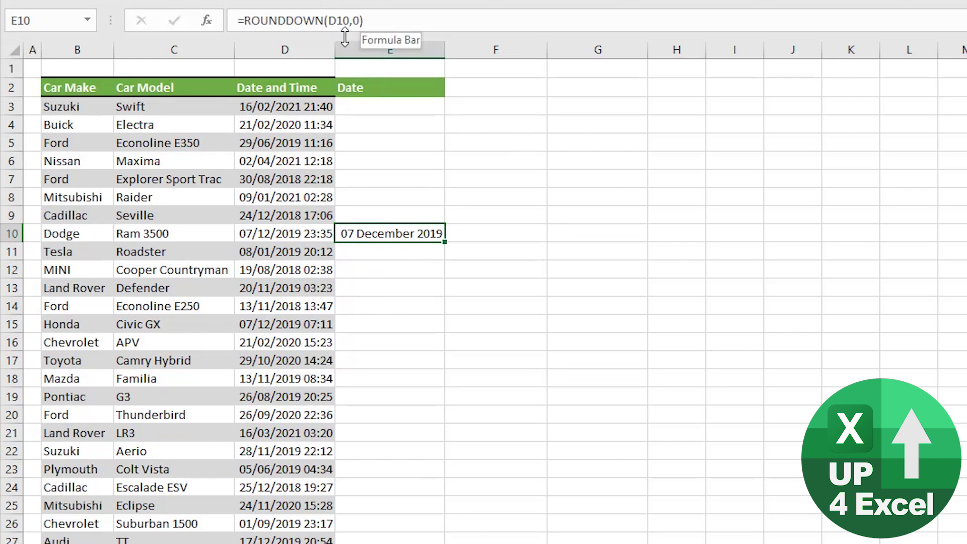
Enter =D10-E10 in F10 to extract the time portion.
{"action": "left_click", "coordinate": [486, 231]}
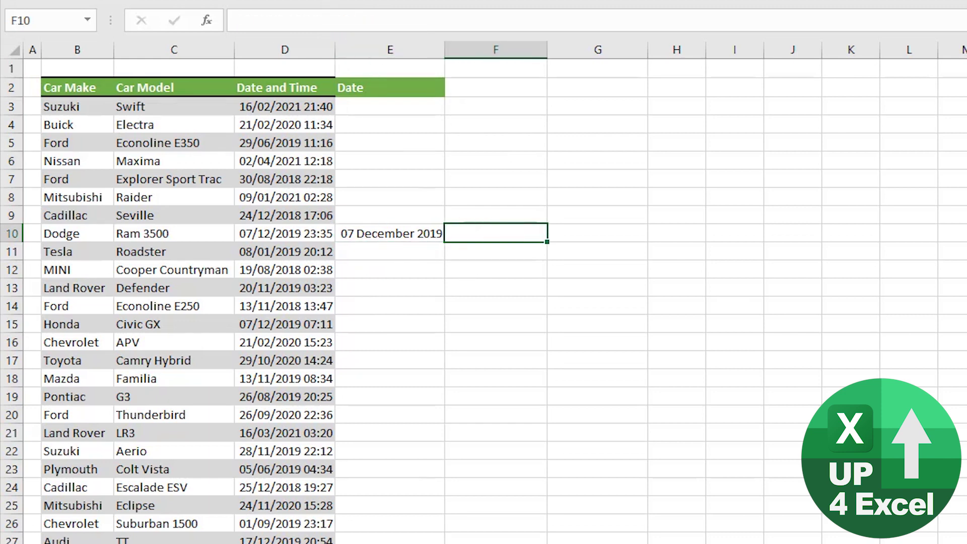
{"action": "type", "text": "="}
{"action": "key", "text": "Left"}
{"action": "key", "text": "Left"}
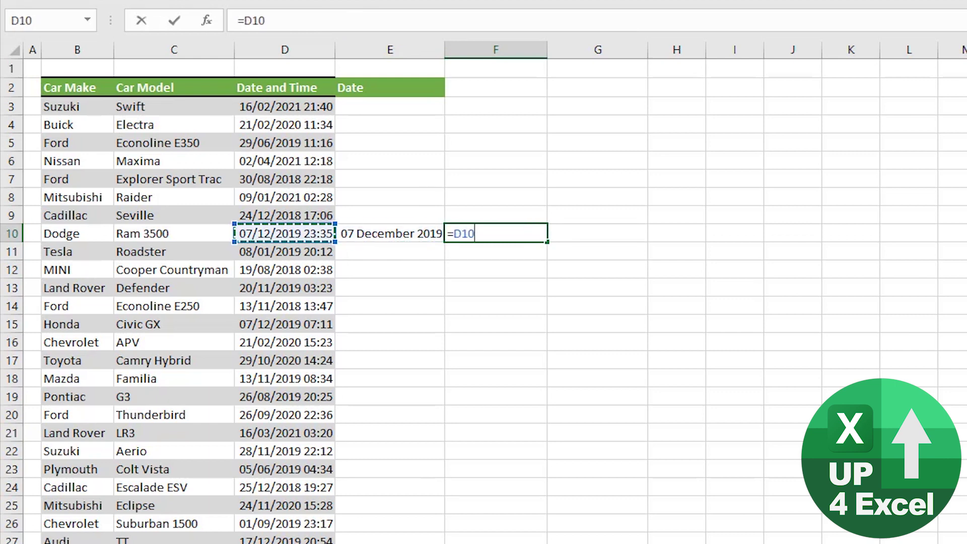
{"action": "type", "text": "-"}
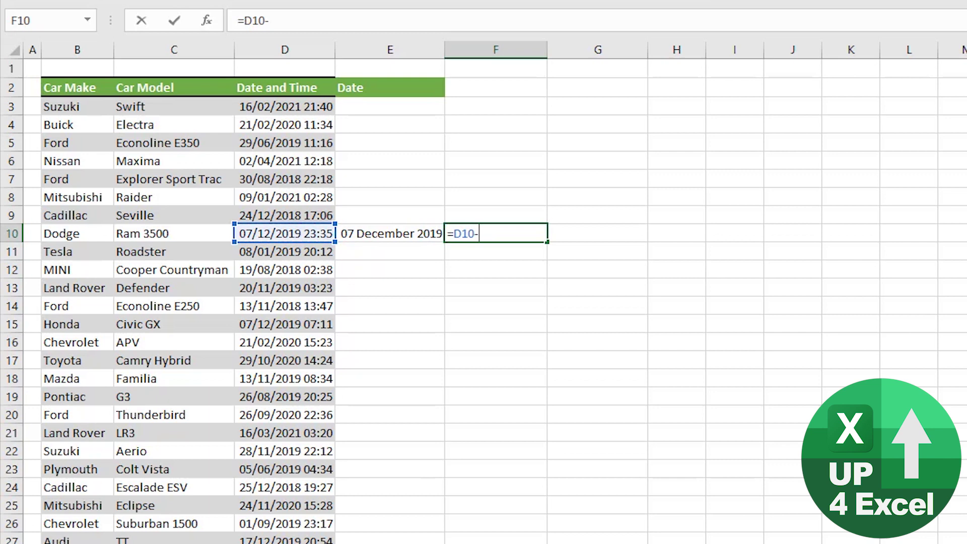
{"action": "key", "text": "Left"}
{"action": "key", "text": "Return"}
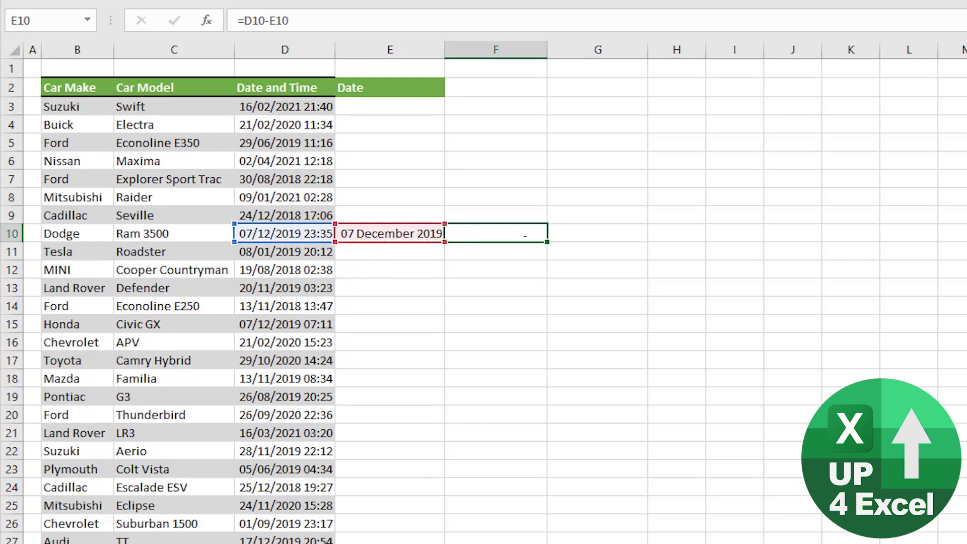
Format F10 as a time showing 23:35, then review the E10 and F10 formulas.
{"action": "left_click", "coordinate": [496, 233]}
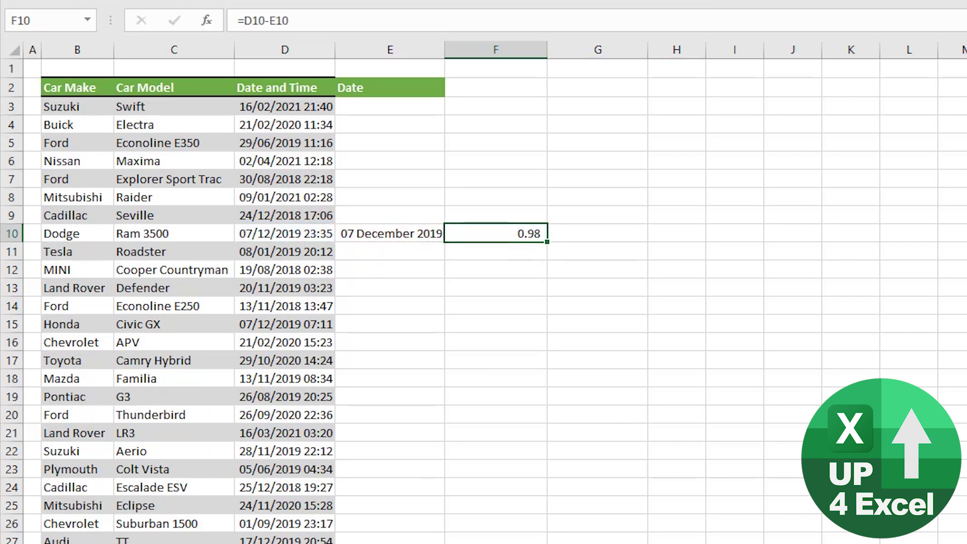
{"action": "right_click", "coordinate": [480, 235]}
{"action": "left_click", "coordinate": [541, 540]}
{"action": "left_click", "coordinate": [403, 234]}
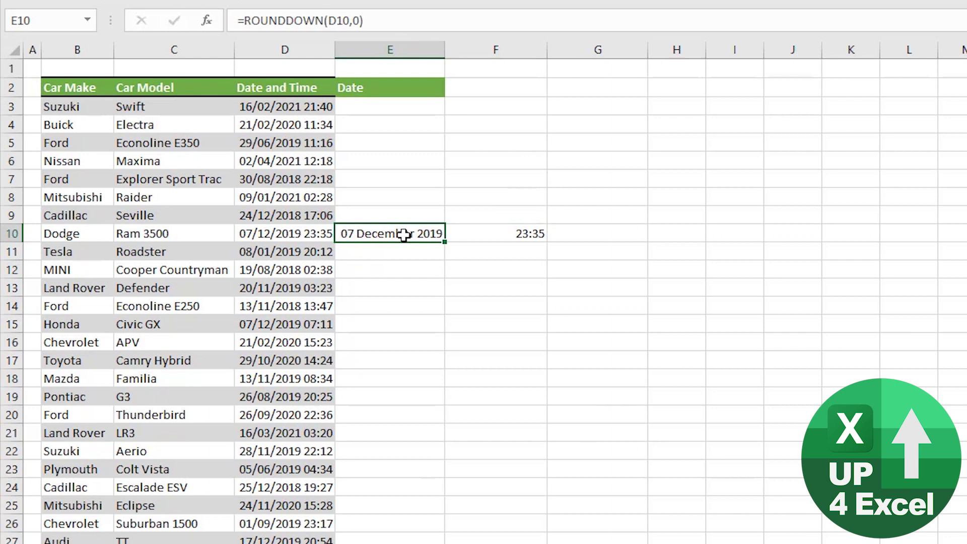
{"action": "left_click", "coordinate": [481, 233]}
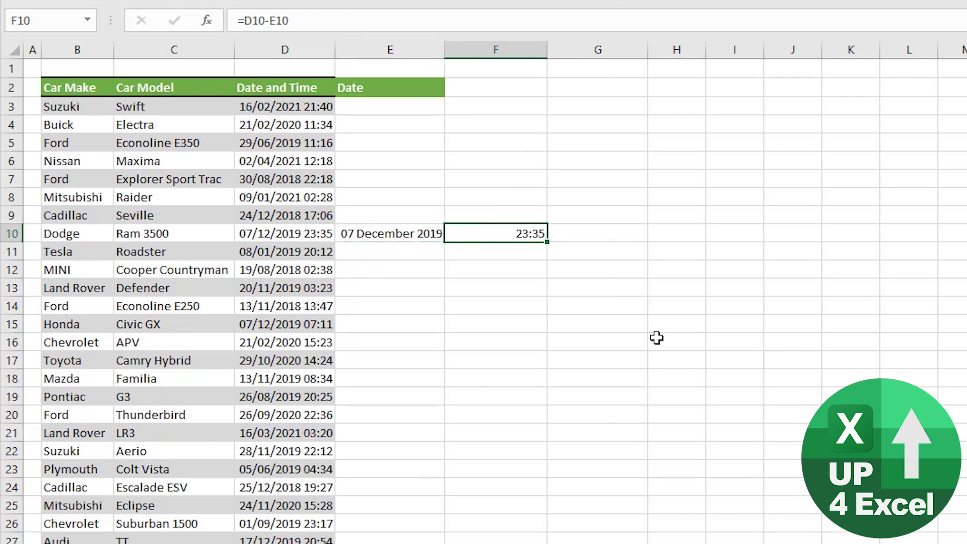
{"action": "left_click", "coordinate": [474, 86]}
Add a 'Time' header in F2 and fill the E10:F10 formulas into E3:F27.
{"action": "type", "text": "Ti"}
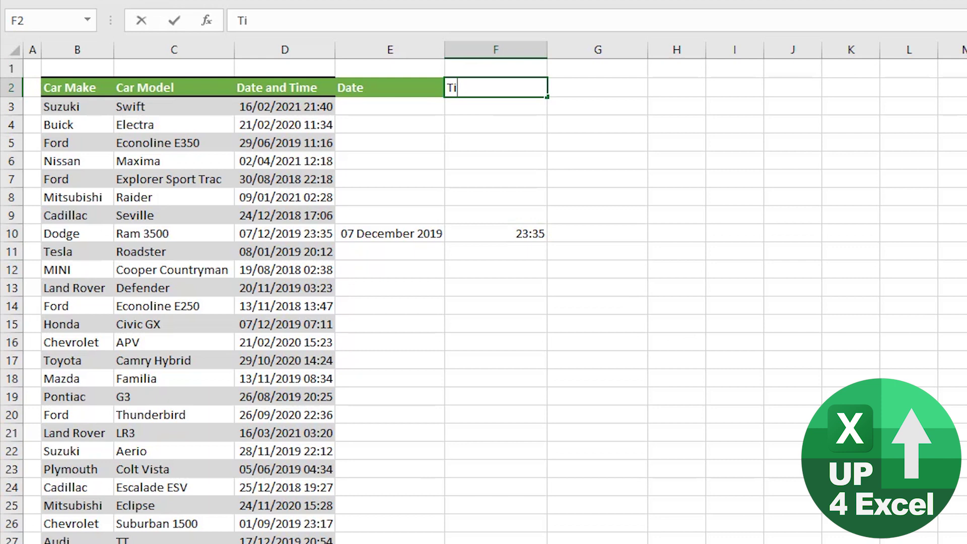
{"action": "type", "text": "me"}
{"action": "key", "text": "Return"}
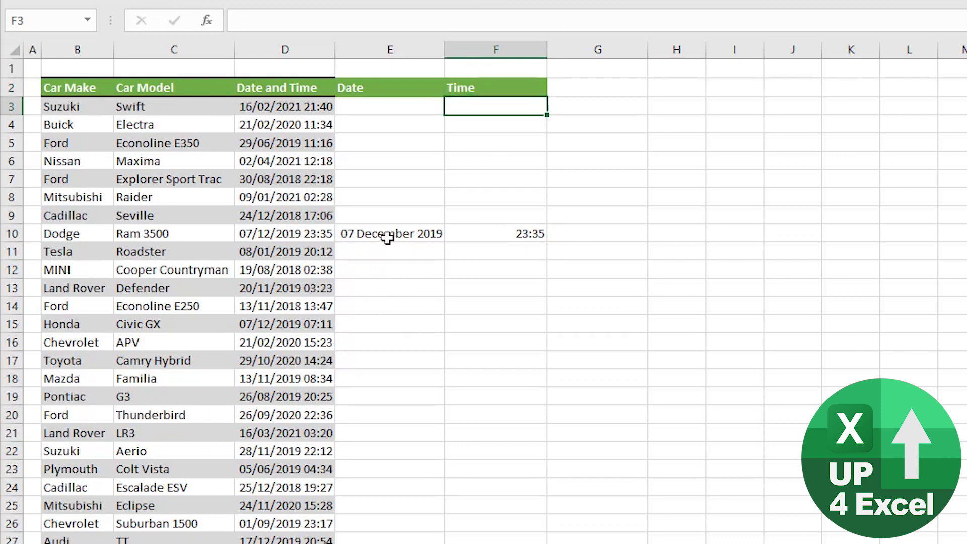
{"action": "left_click_drag", "start_coordinate": [388, 236], "coordinate": [537, 240]}
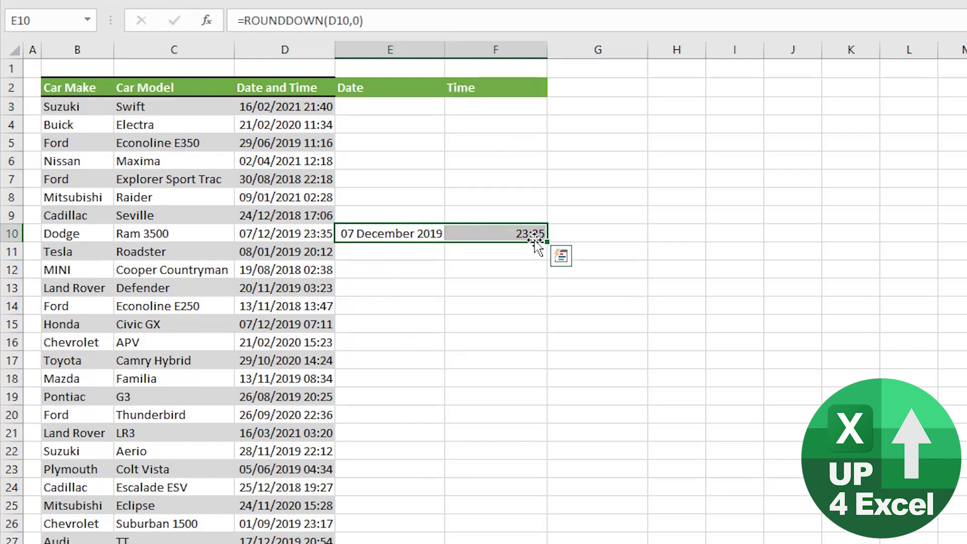
{"action": "key", "text": "ctrl+c"}
{"action": "left_click_drag", "start_coordinate": [406, 106], "coordinate": [533, 541]}
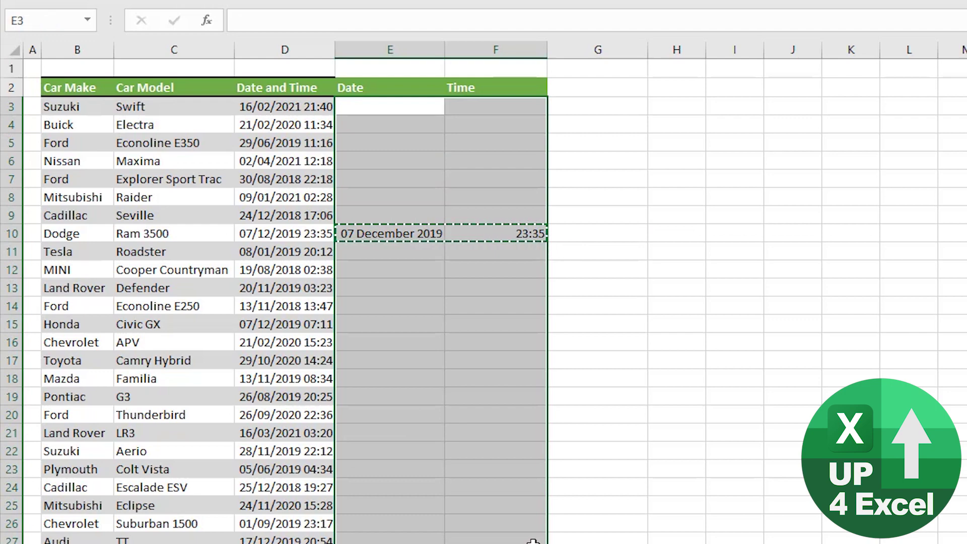
{"action": "key", "text": "ctrl+v"}
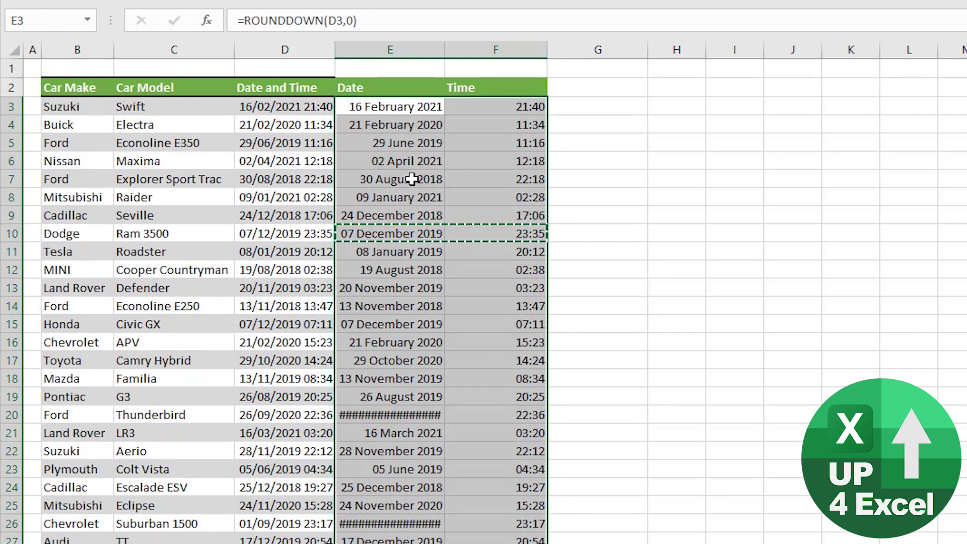
Apply column C's banded formatting to columns E and F, then select the dates for reformatting.
{"action": "left_click", "coordinate": [200, 49]}
{"action": "left_click", "coordinate": [189, 6]}
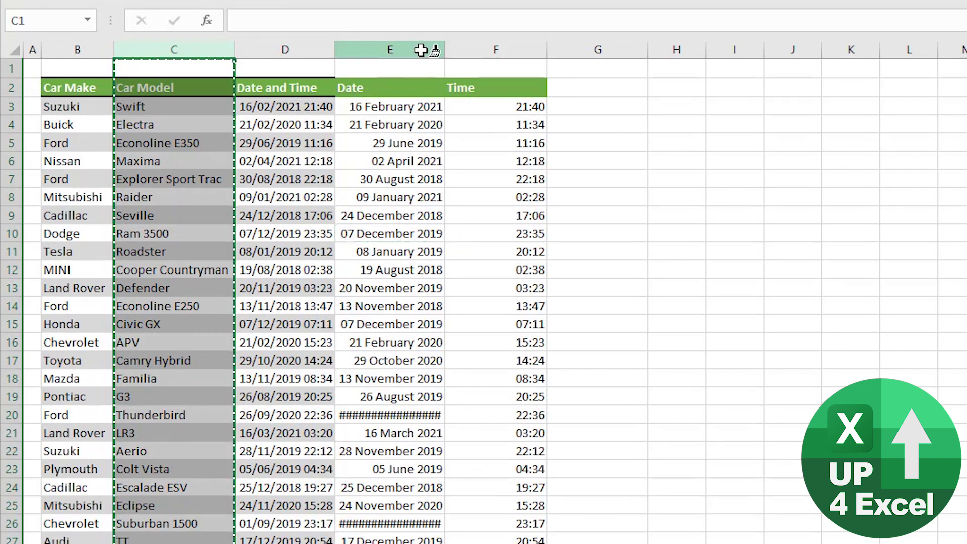
{"action": "left_click_drag", "start_coordinate": [423, 49], "coordinate": [555, 50]}
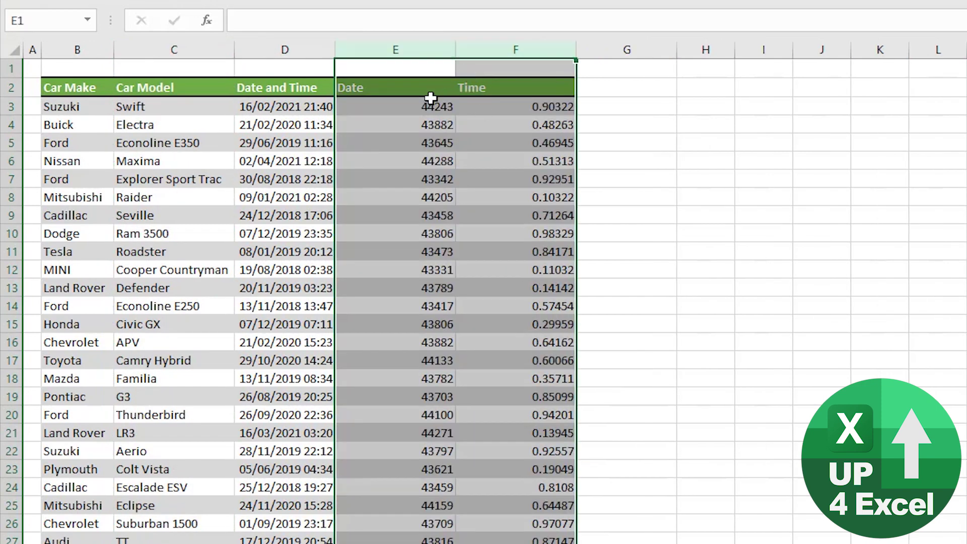
{"action": "left_click", "coordinate": [402, 111]}
{"action": "left_click_drag", "start_coordinate": [411, 111], "coordinate": [404, 543]}
{"action": "right_click", "coordinate": [391, 372]}
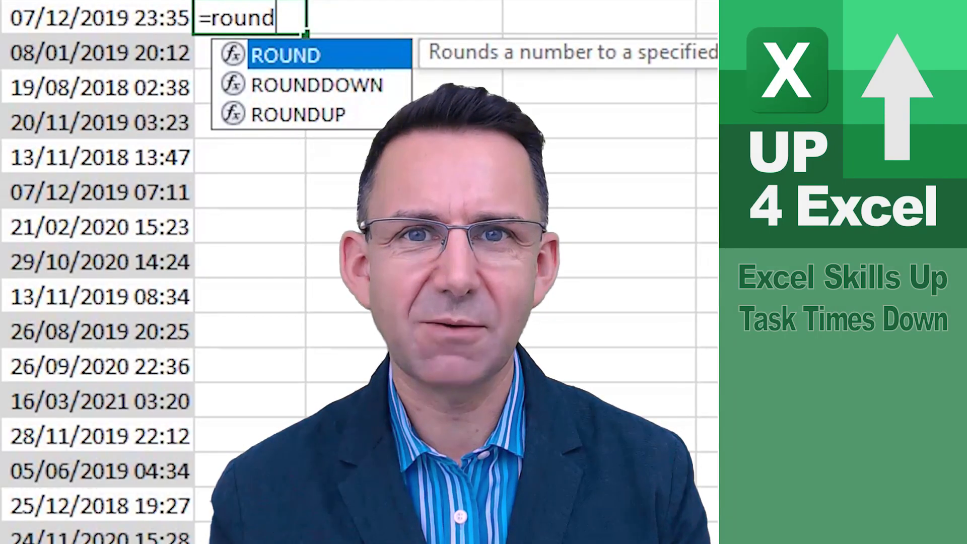
Complete a recap =ROUNDDOWN(D10,0) beside the Dodge date-time, showing 07/12/2019 00:00.
{"action": "key", "text": "Down"}
{"action": "key", "text": "Tab"}
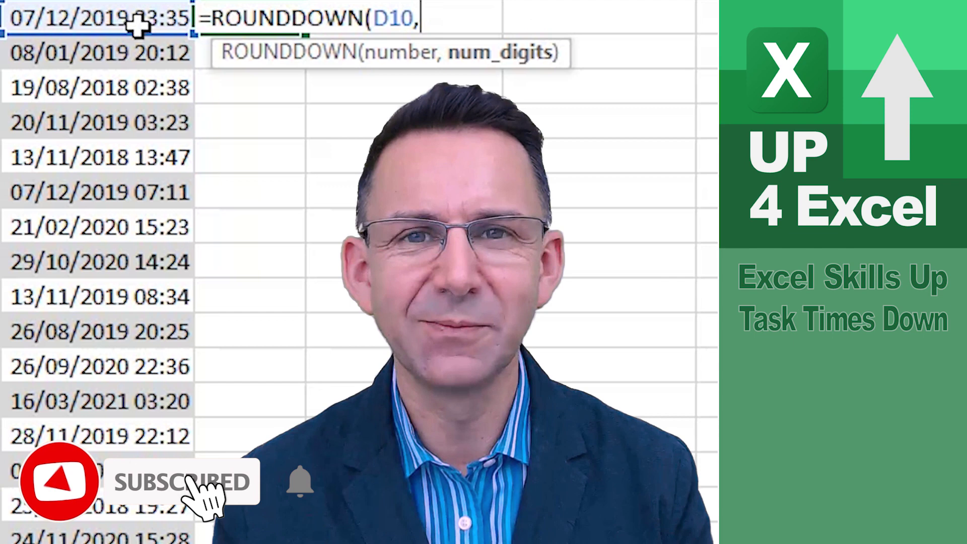
{"action": "type", "text": "0"}
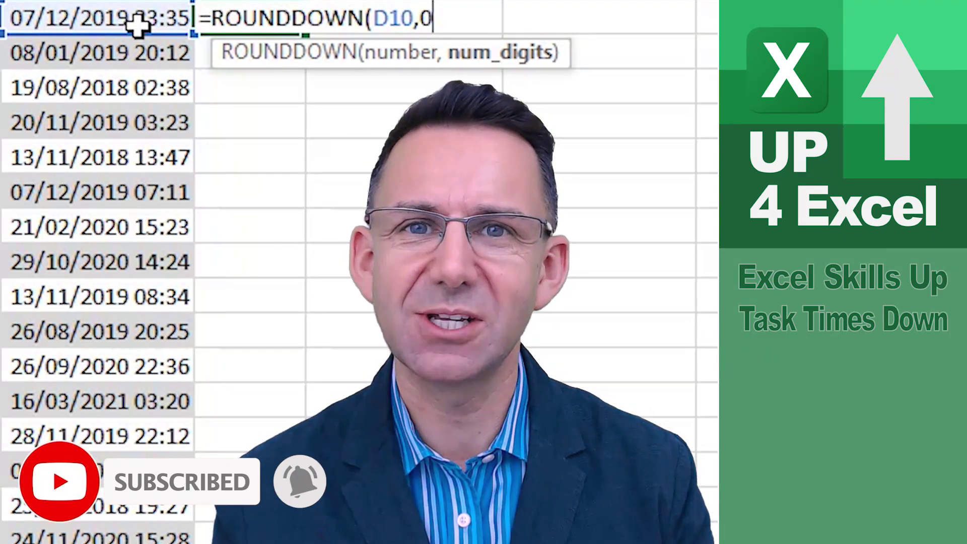
{"action": "key", "text": "Return"}
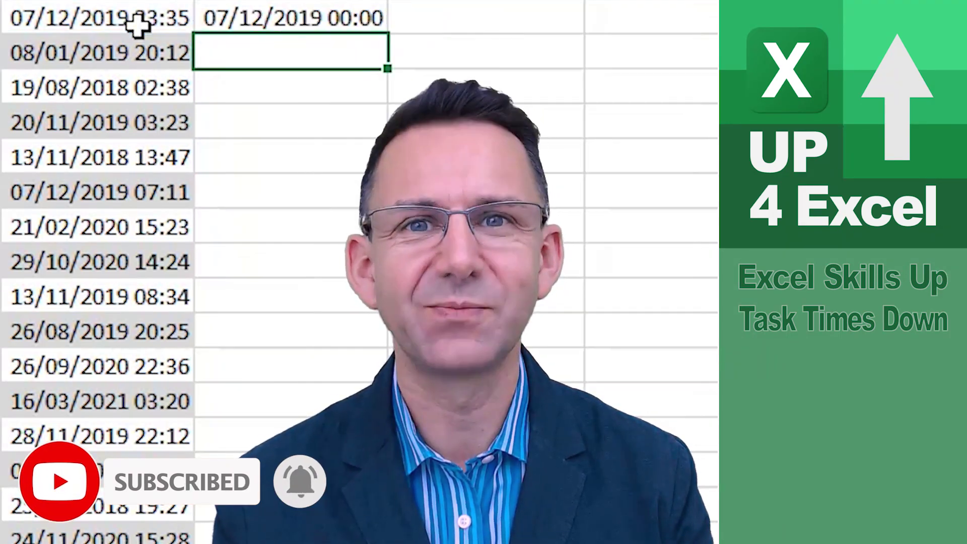